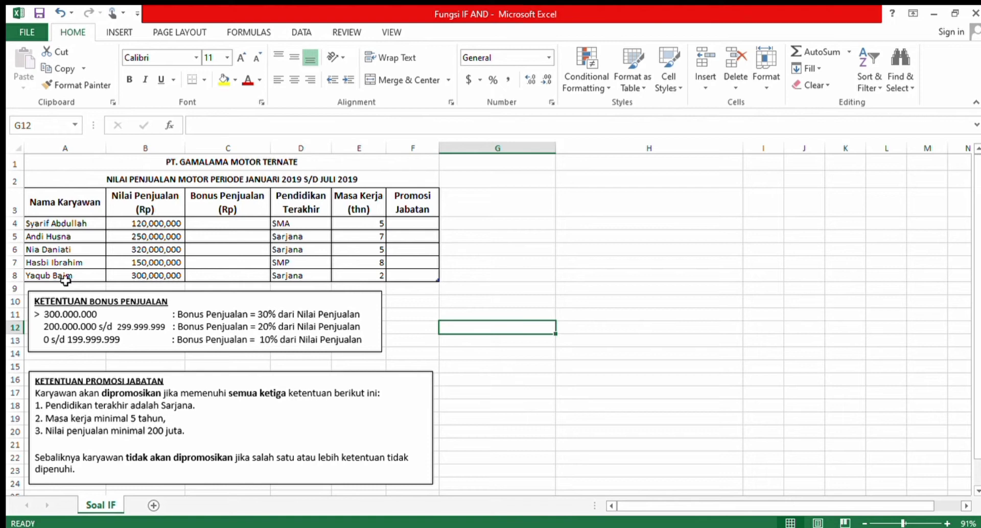
Examine the employee names, the sales values and the empty bonus cells against the KETENTUAN BONUS PENJUALAN rules.
{"action": "left_click_drag", "start_coordinate": [56, 223], "coordinate": [64, 277]}
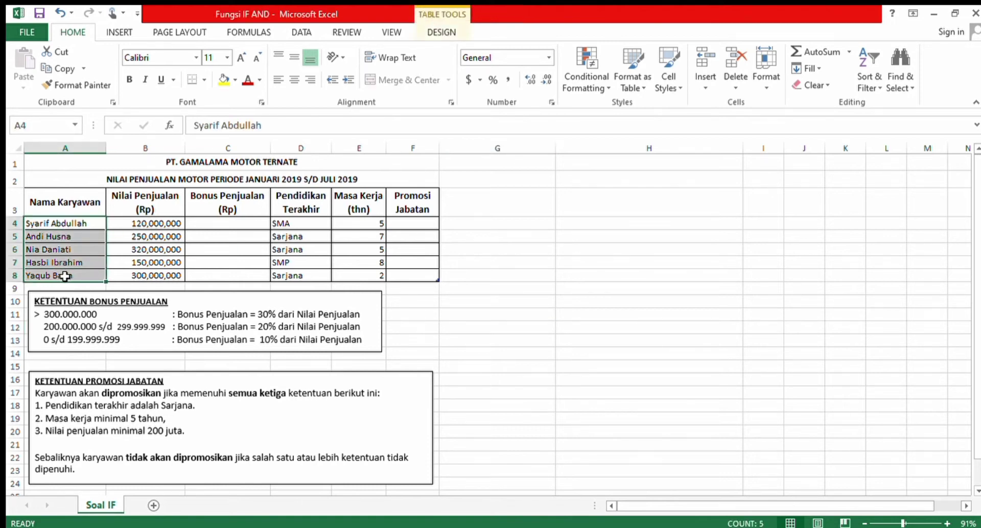
{"action": "left_click", "coordinate": [74, 259]}
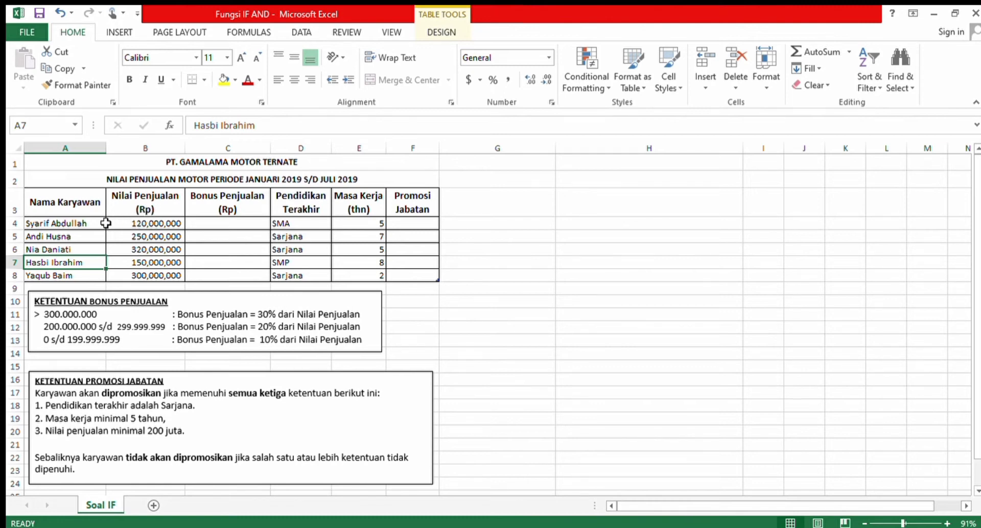
{"action": "left_click_drag", "start_coordinate": [80, 227], "coordinate": [78, 274]}
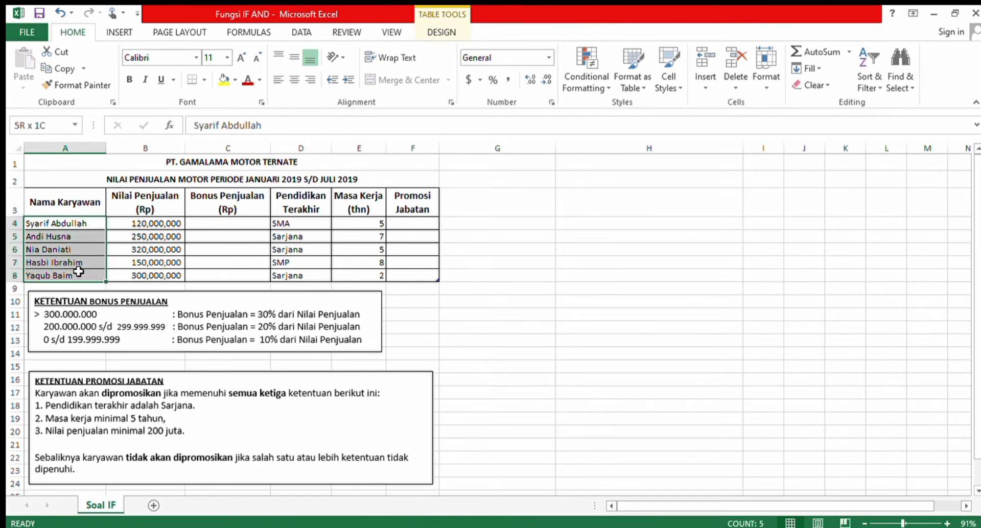
{"action": "left_click_drag", "start_coordinate": [80, 271], "coordinate": [79, 267]}
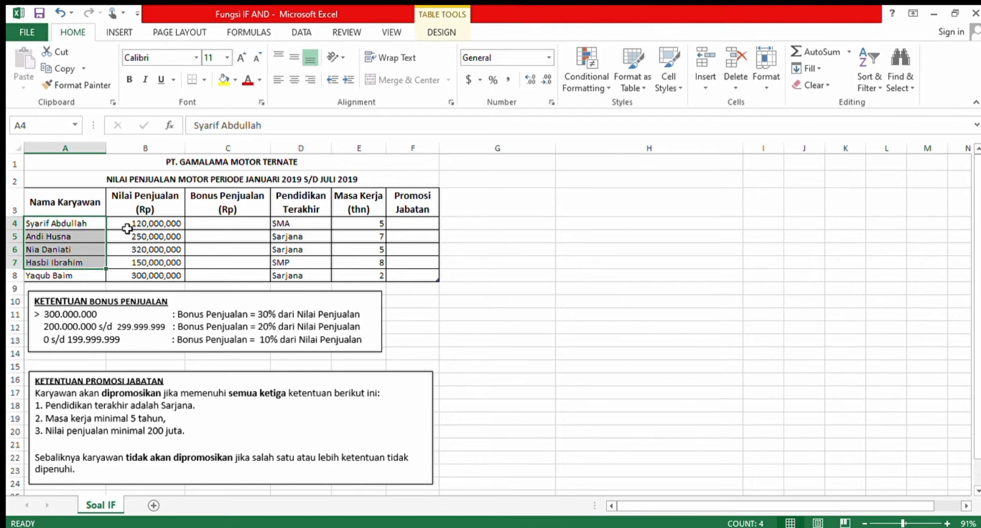
{"action": "left_click", "coordinate": [93, 227]}
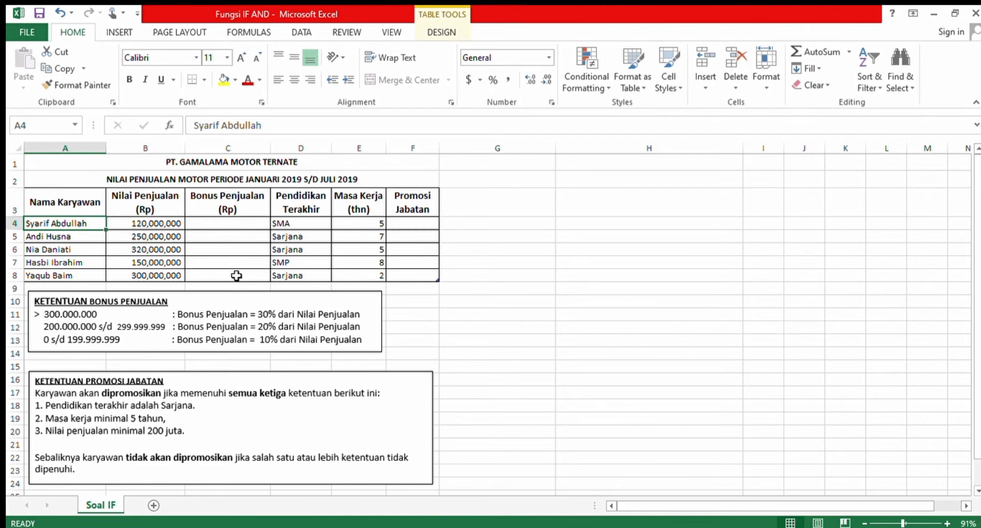
{"action": "left_click_drag", "start_coordinate": [219, 225], "coordinate": [225, 281]}
{"action": "left_click", "coordinate": [216, 252]}
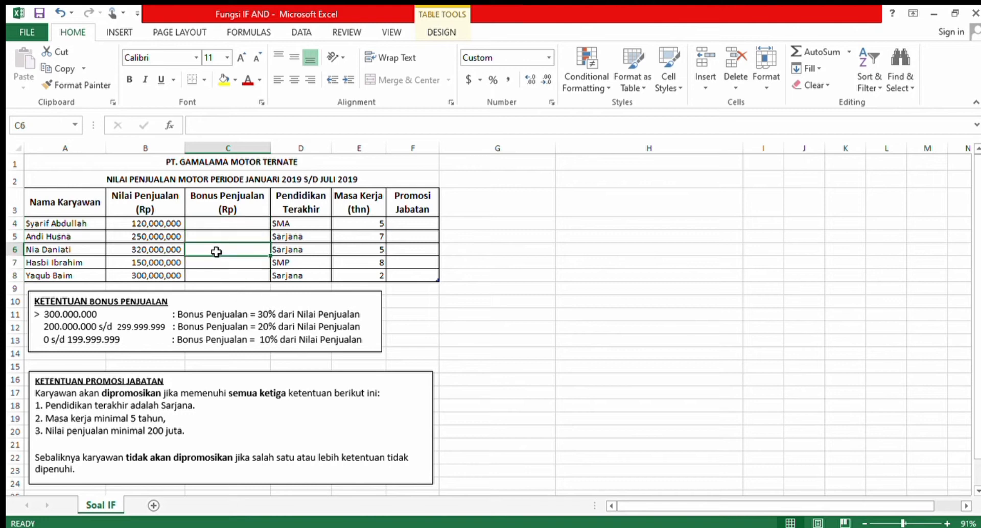
{"action": "left_click", "coordinate": [198, 228]}
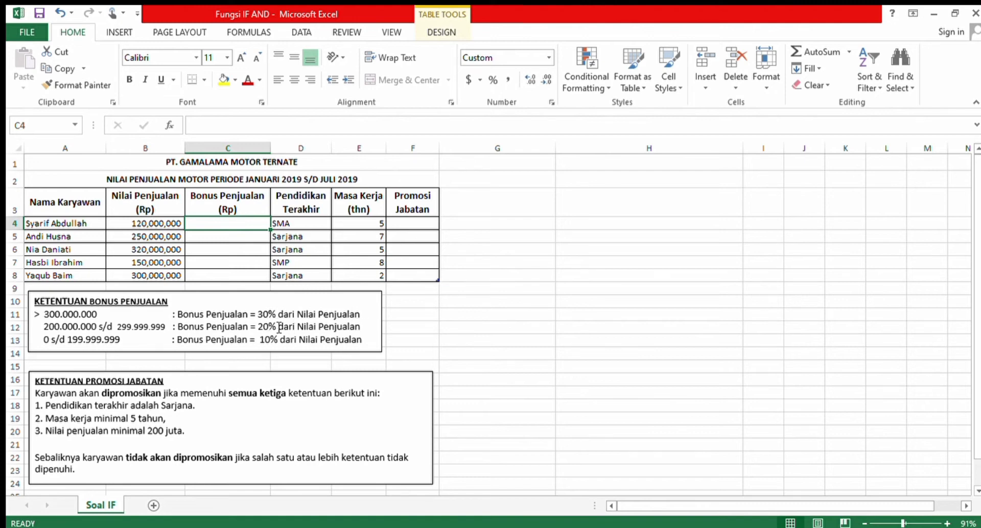
{"action": "left_click", "coordinate": [147, 227]}
{"action": "left_click_drag", "start_coordinate": [147, 227], "coordinate": [155, 288]}
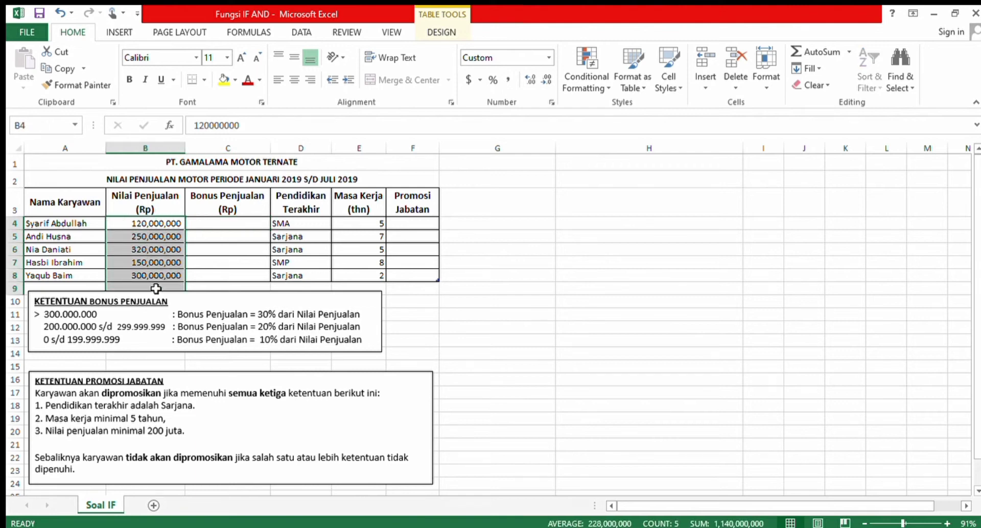
{"action": "left_click", "coordinate": [162, 333]}
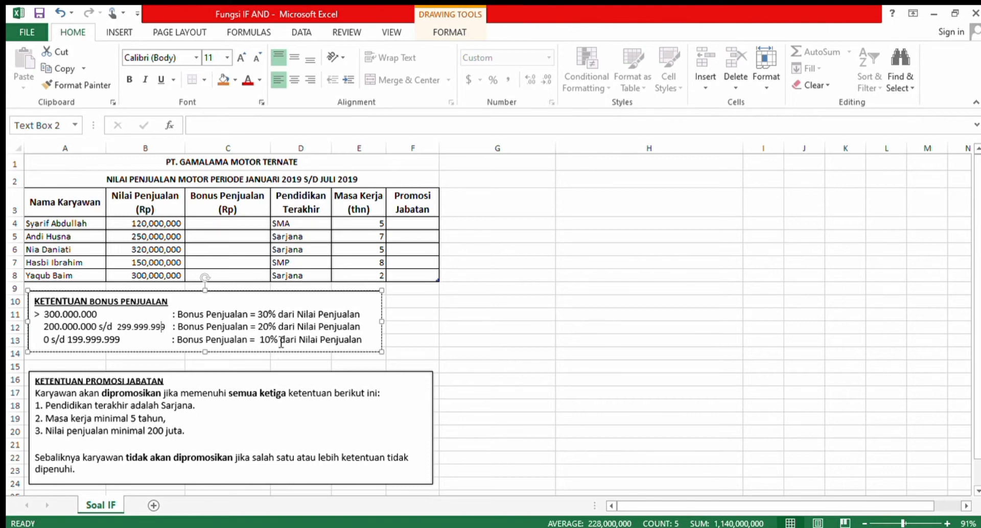
{"action": "left_click_drag", "start_coordinate": [147, 224], "coordinate": [154, 274]}
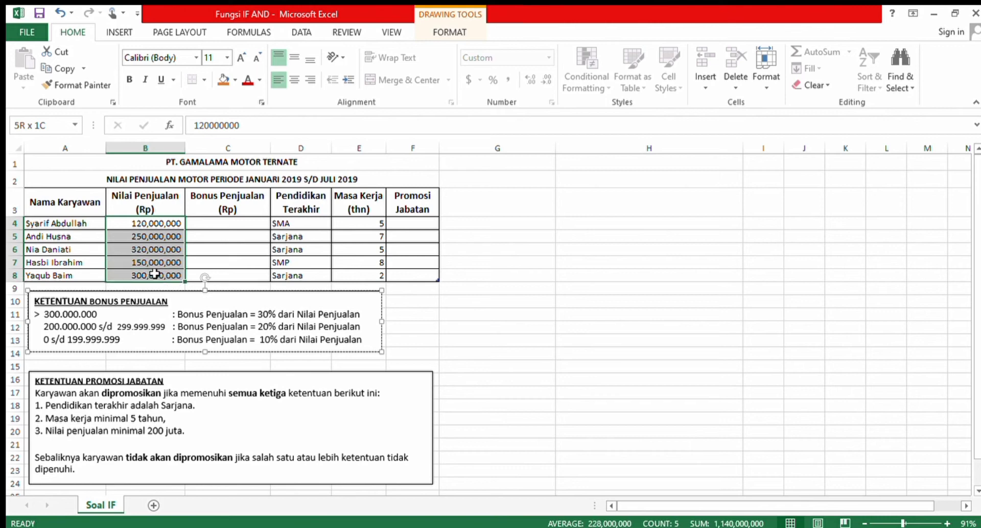
{"action": "left_click", "coordinate": [220, 328]}
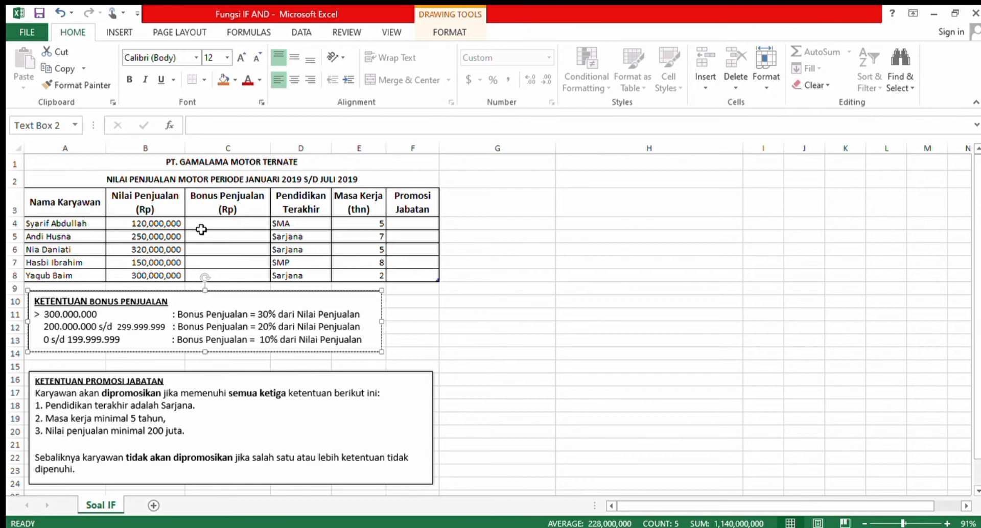
In cell C4, start a nested IF formula that returns 30%*b4 when b4>300000000.
{"action": "left_click", "coordinate": [200, 231]}
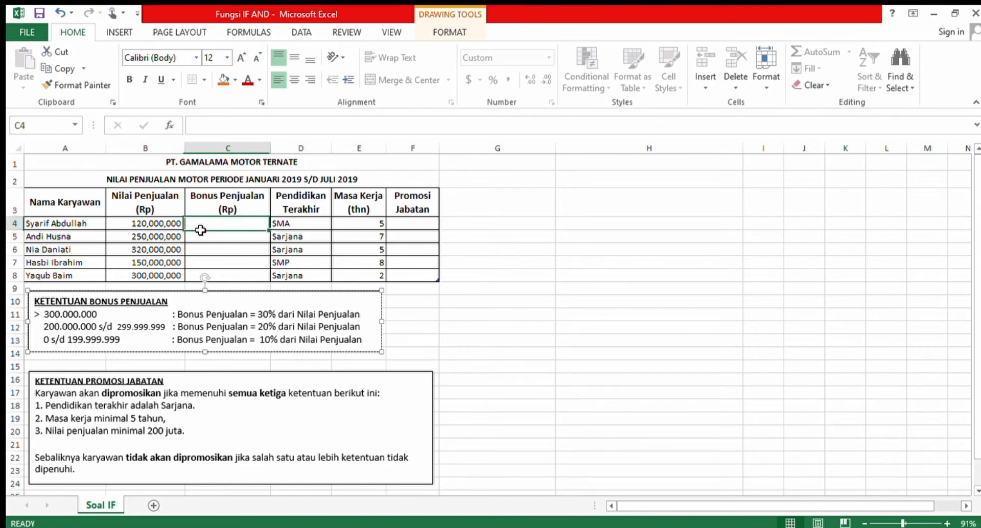
{"action": "type", "text": "="}
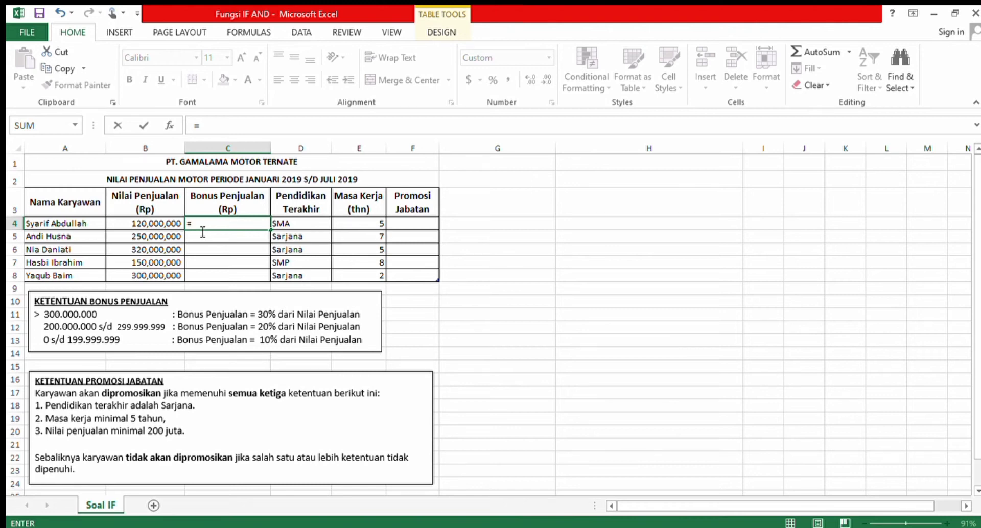
{"action": "type", "text": "if("}
{"action": "type", "text": "b4>"}
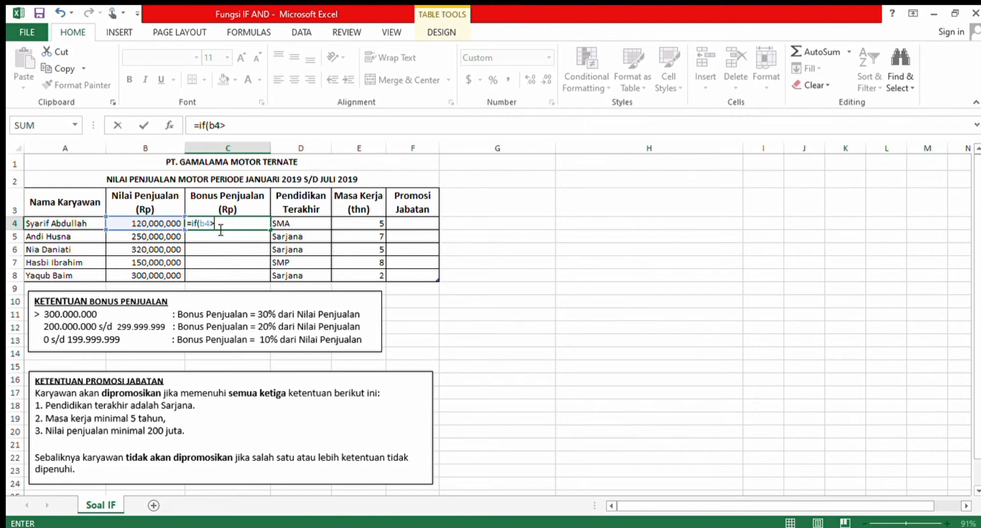
{"action": "type", "text": "300000000,"}
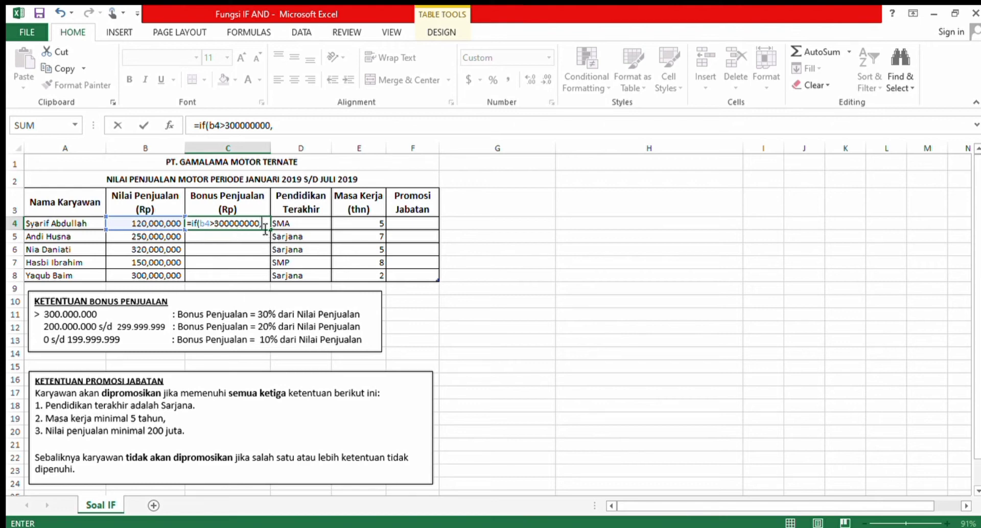
{"action": "type", "text": "30%*b4,"}
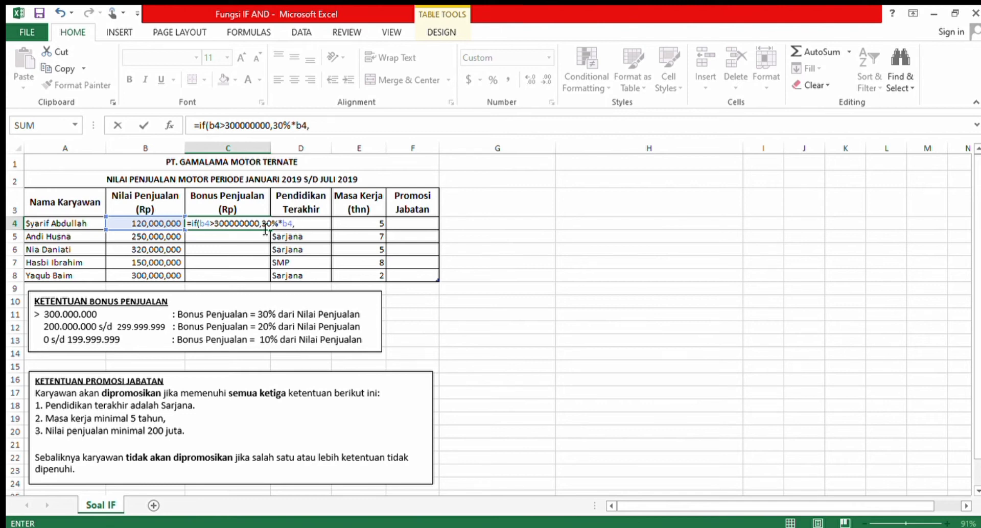
Extend the C4 formula with a second IF that returns 20%*b4 when b4>200000000.
{"action": "type", "text": "if(b4>"}
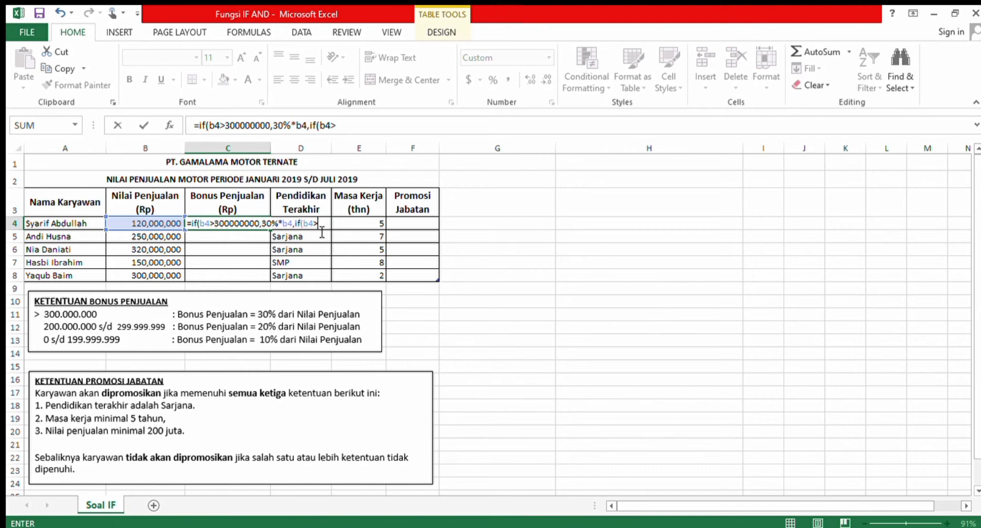
{"action": "type", "text": "200000000"}
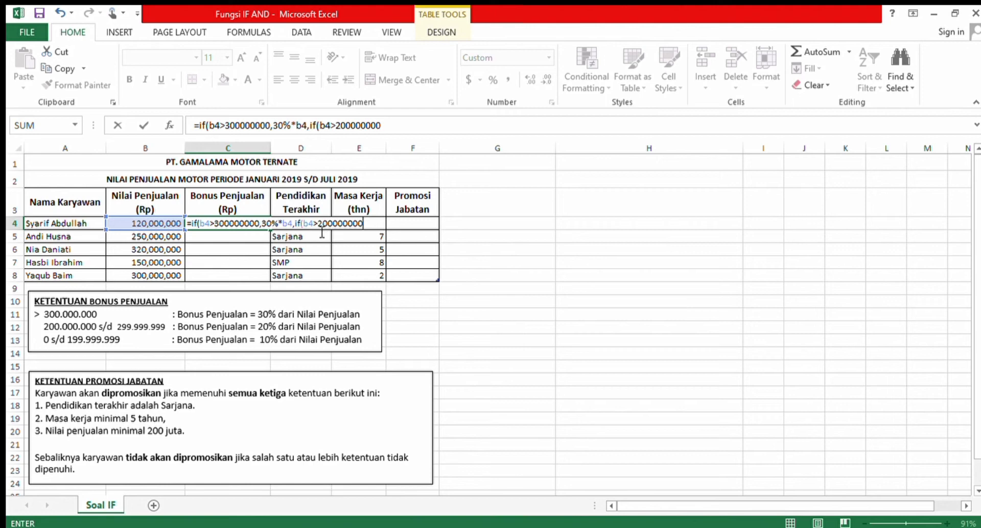
{"action": "type", "text": ","}
{"action": "type", "text": "20%*b4,if("}
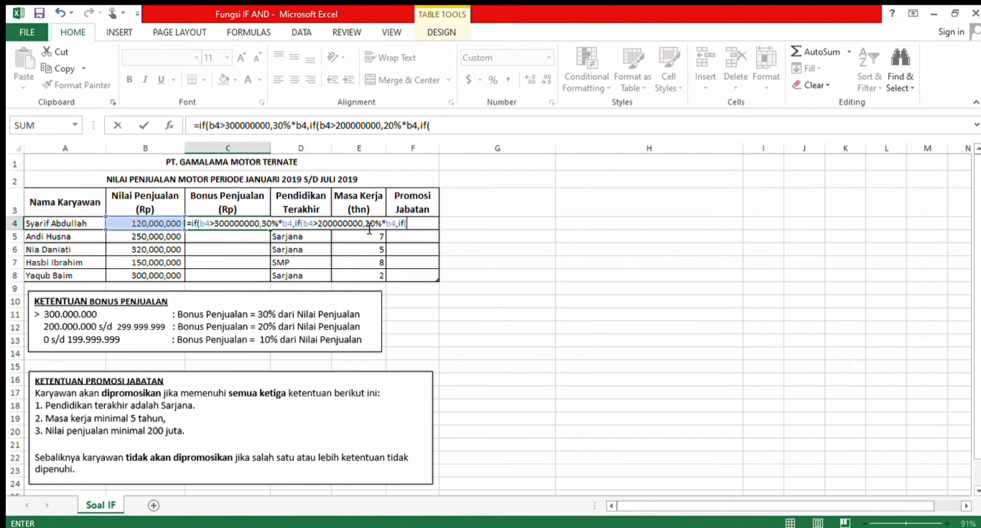
{"action": "type", "text": "b4>0"}
{"action": "type", "text": ",10%*"}
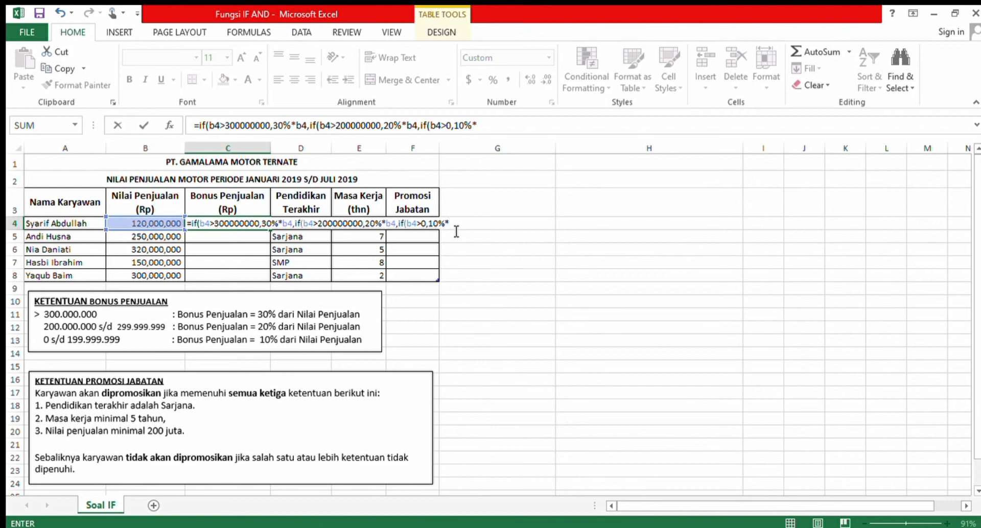
Complete and enter the C4 formula with a third IF that returns 10%*b4 when b4>0, closing all three parentheses.
{"action": "type", "text": "b4"}
{"action": "type", "text": ")))"}
{"action": "key", "text": "Return"}
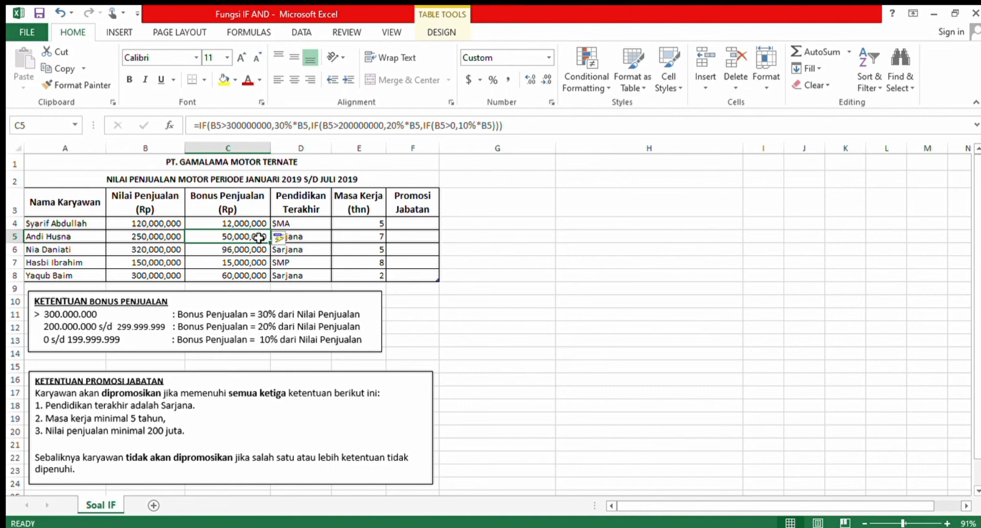
Replace the contents of C5 with the start of a nested IF formula that returns 30%*b5 when b5>30000000.
{"action": "key", "text": "BackSpace"}
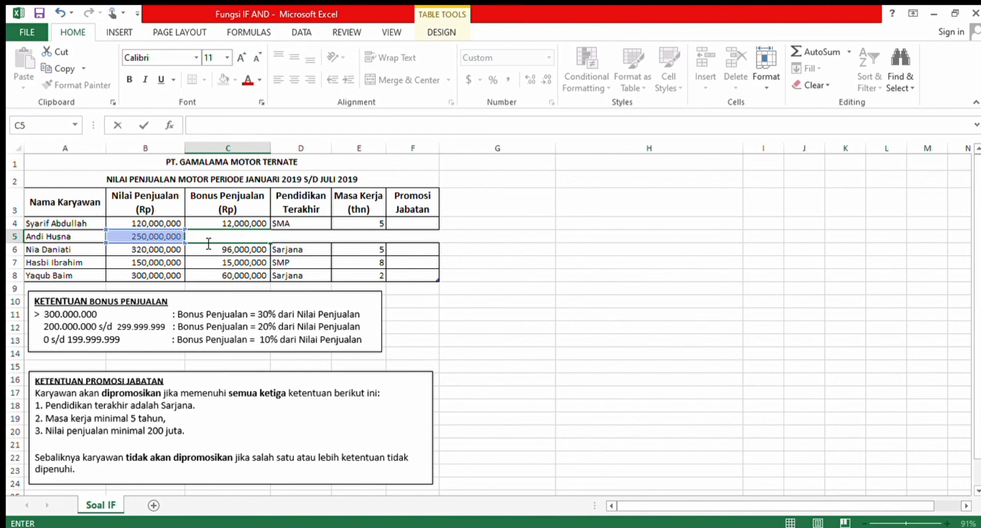
{"action": "type", "text": "="}
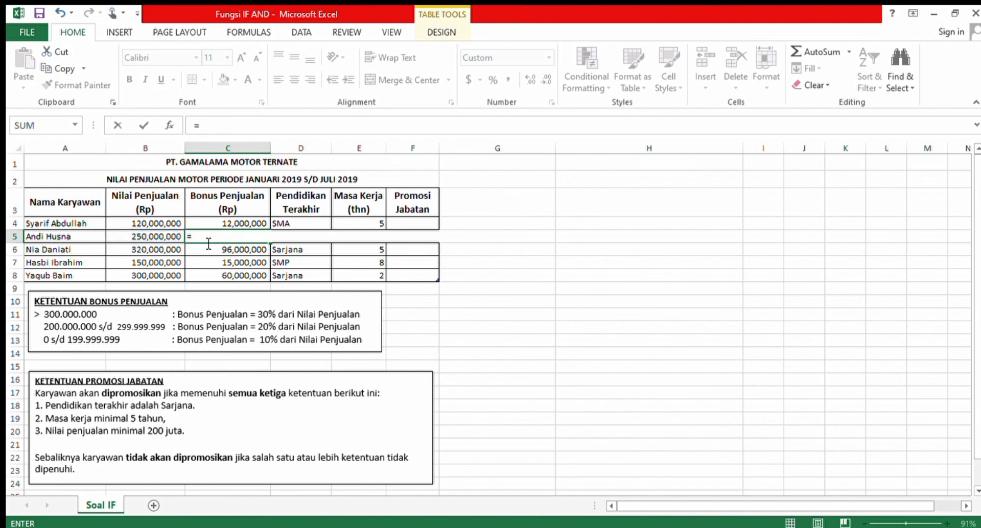
{"action": "type", "text": "if("}
{"action": "type", "text": "b5>"}
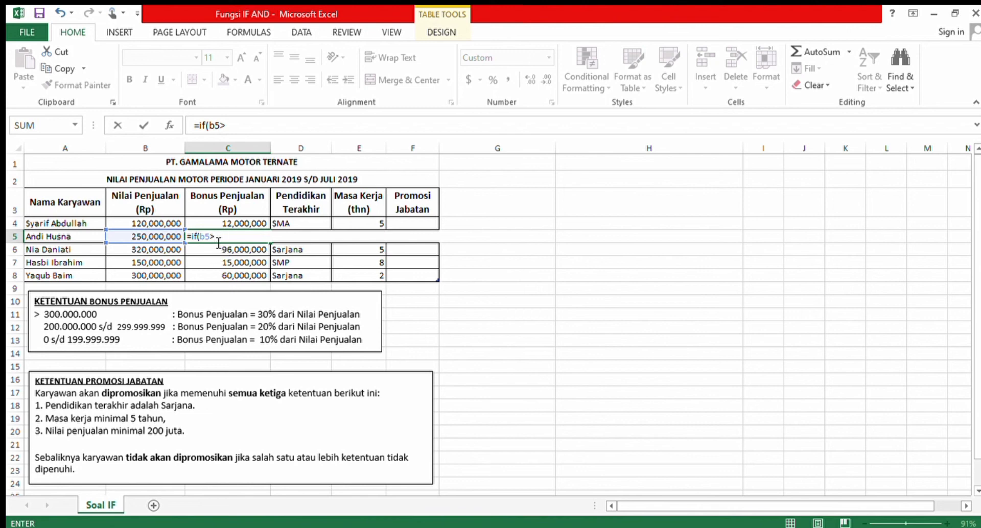
{"action": "type", "text": "30000000,"}
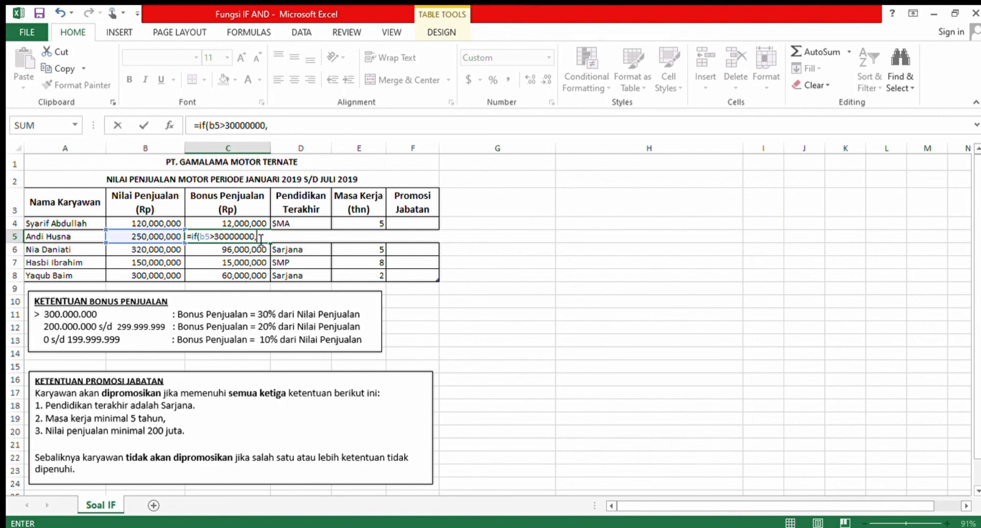
{"action": "type", "text": "30%*b5"}
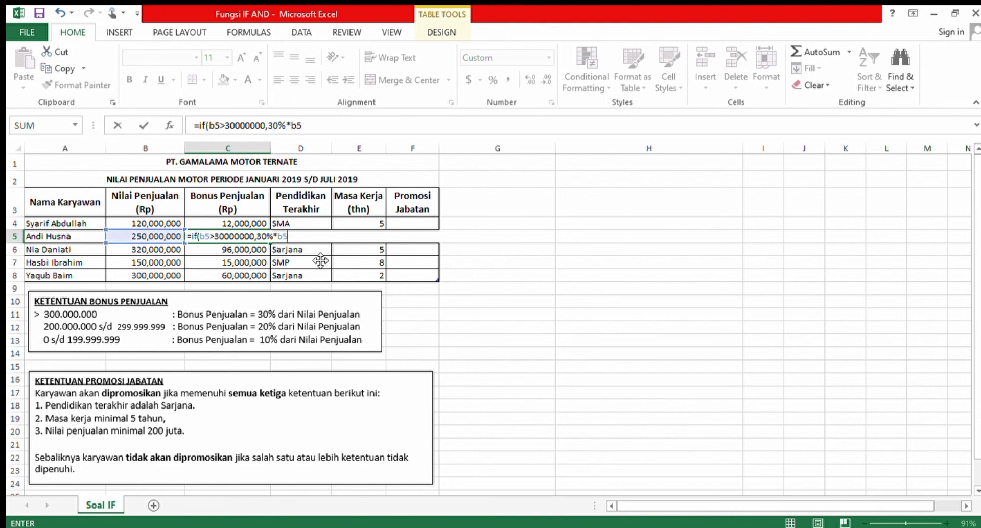
{"action": "type", "text": ",if(b5"}
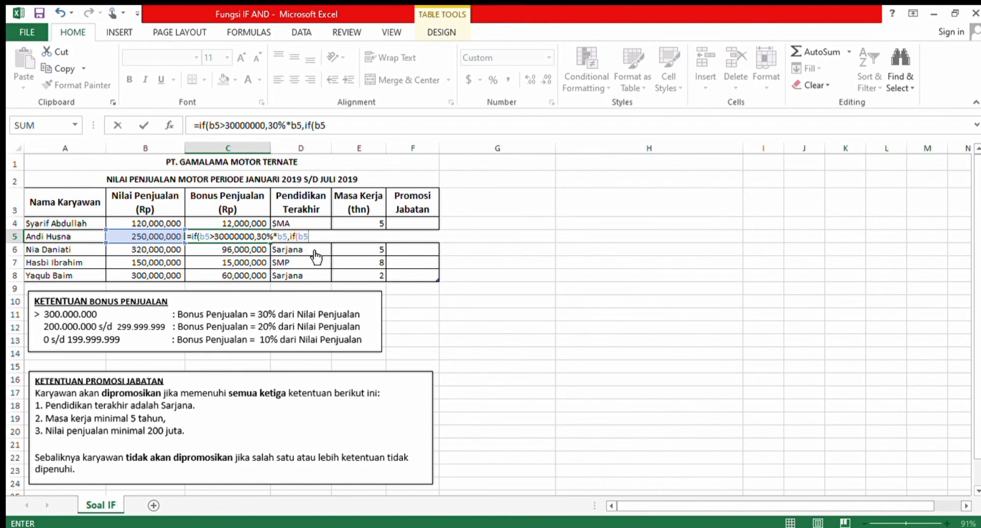
{"action": "type", "text": ">"}
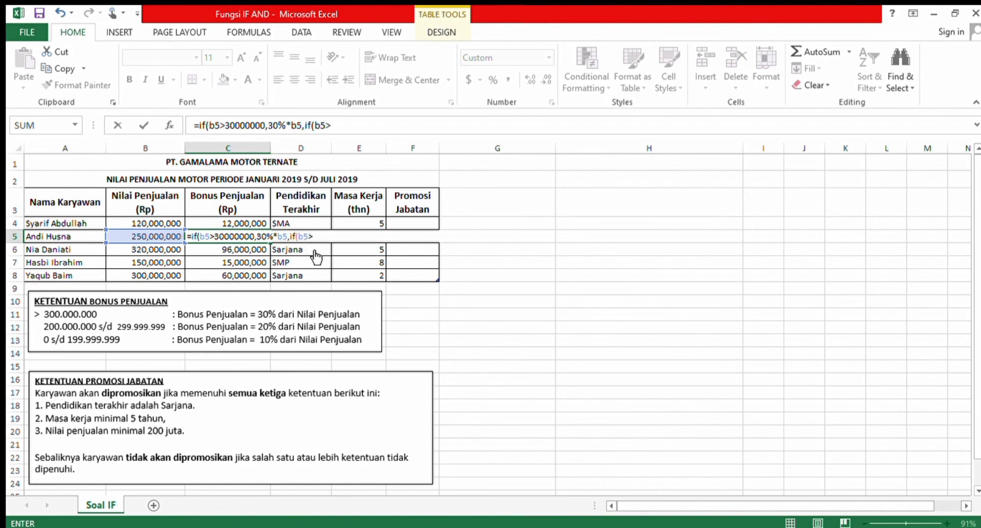